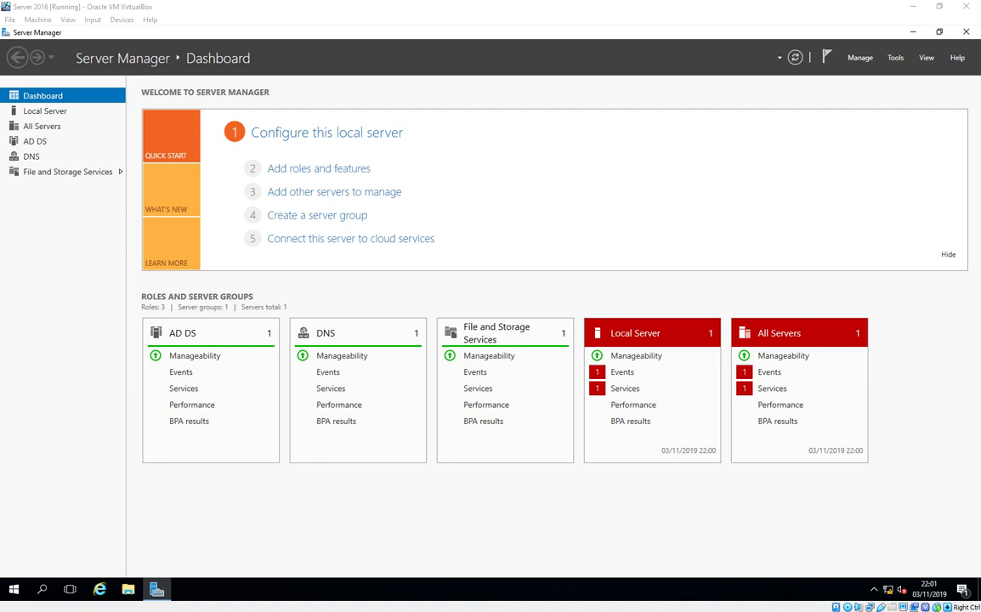
Step: Start a role-based installation on the local server and select the DHCP Server role with its management tools
left_click(341, 172)
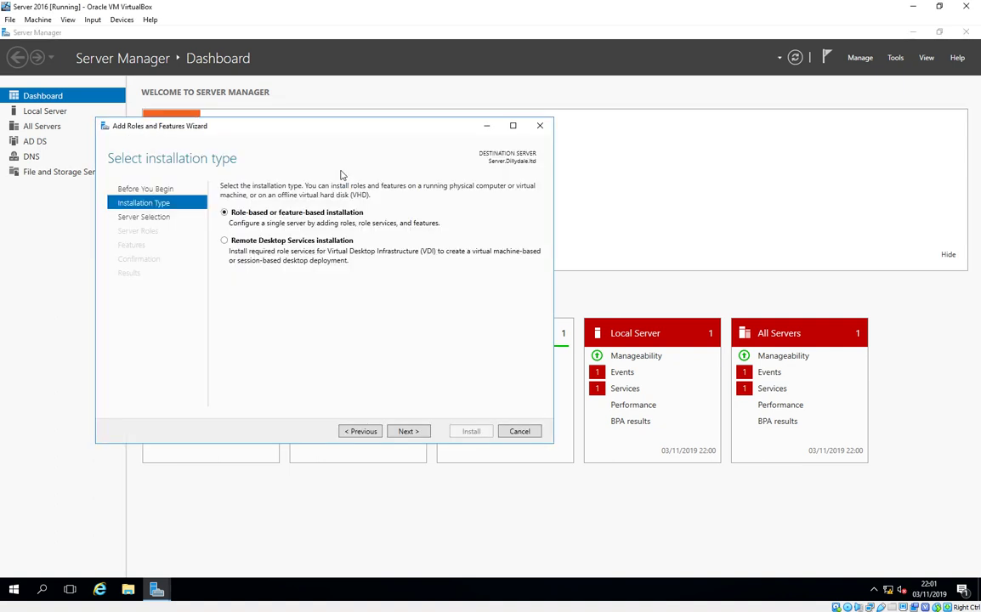
left_click(408, 431)
left_click(409, 431)
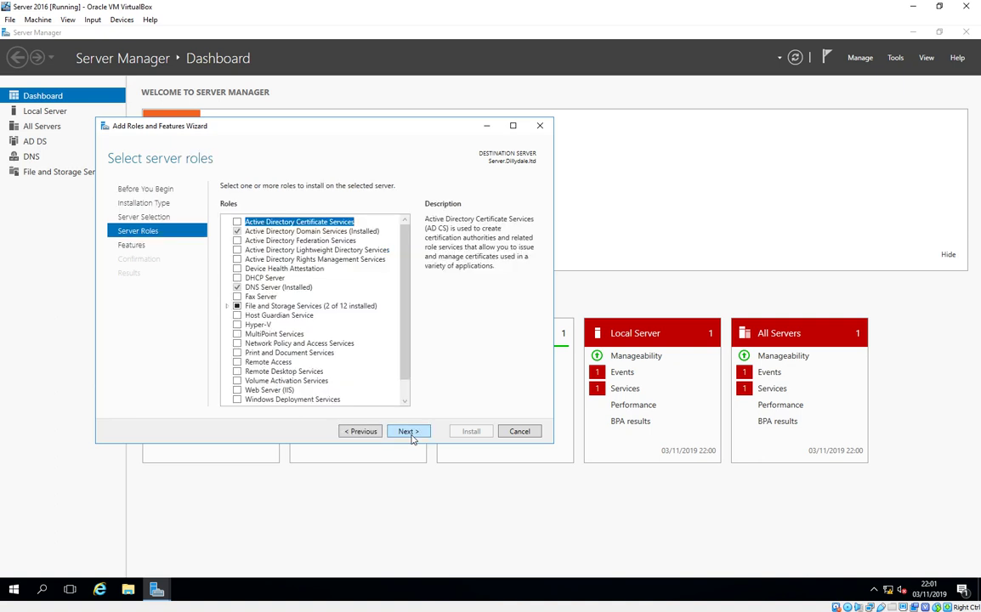
left_click(237, 279)
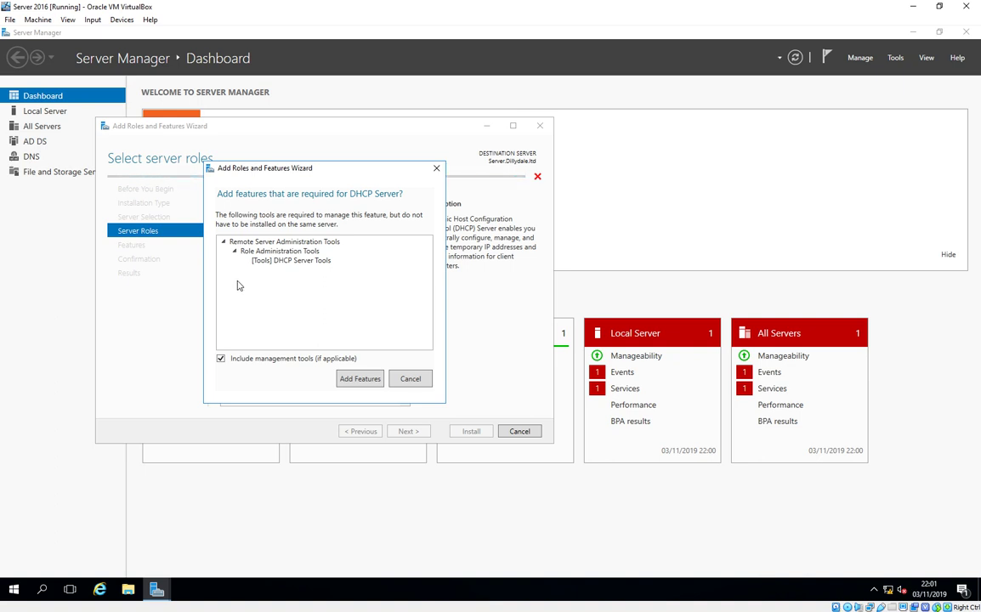
left_click(346, 379)
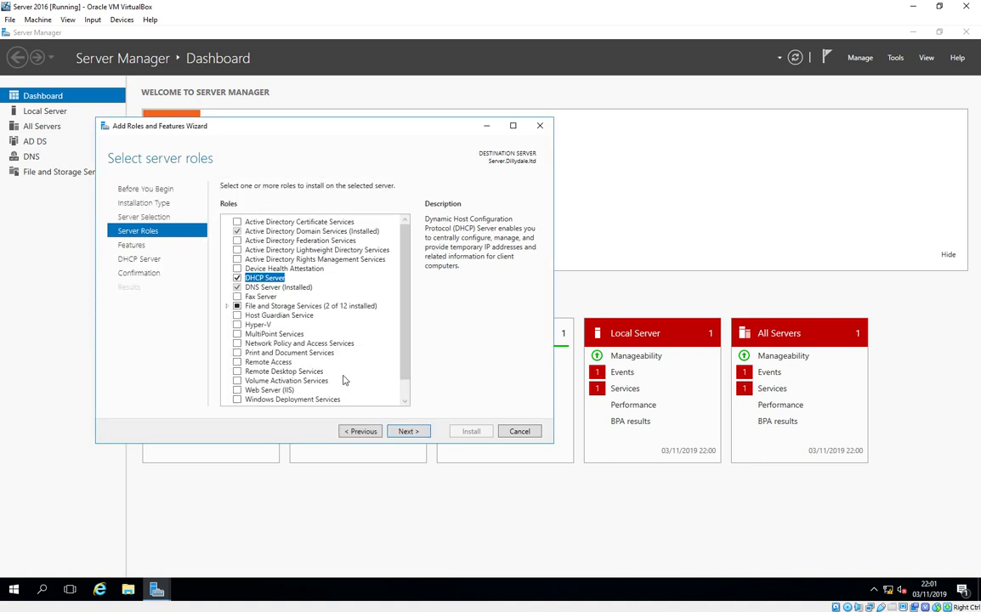
Step: Install the DHCP Server role without extra features and close the wizard when the installation is done
left_click(402, 435)
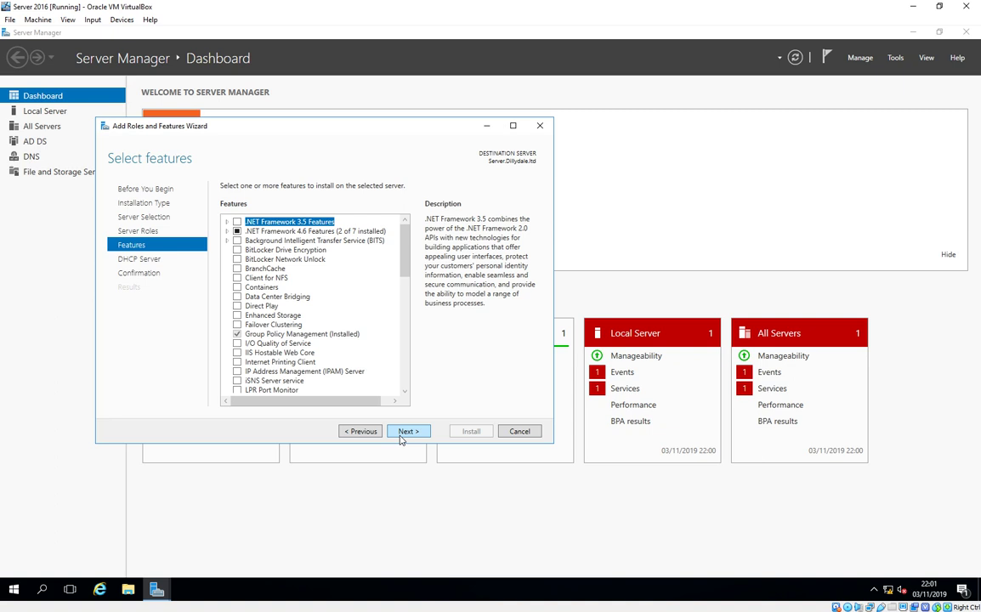
left_click(402, 434)
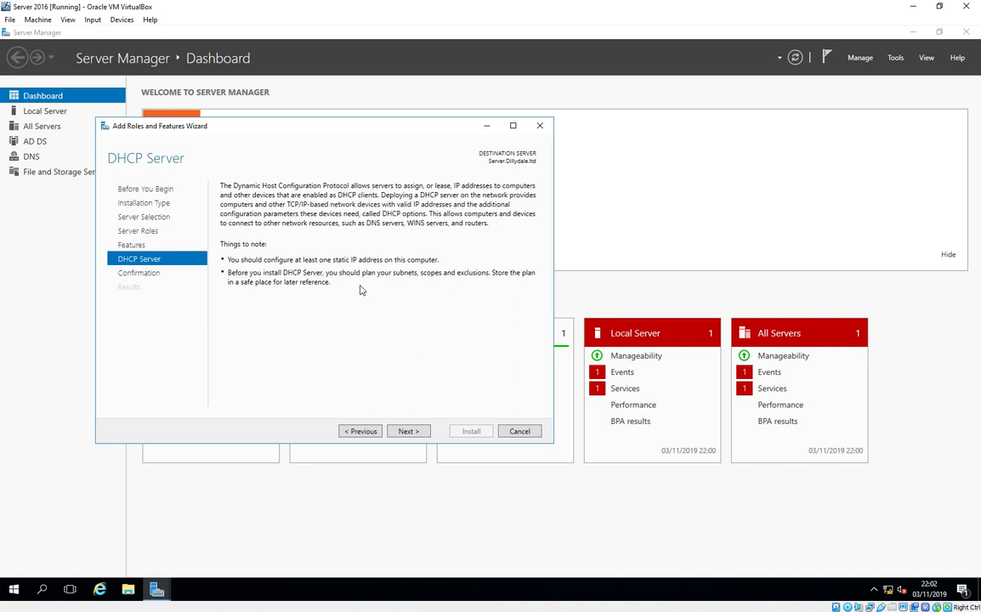
left_click(408, 431)
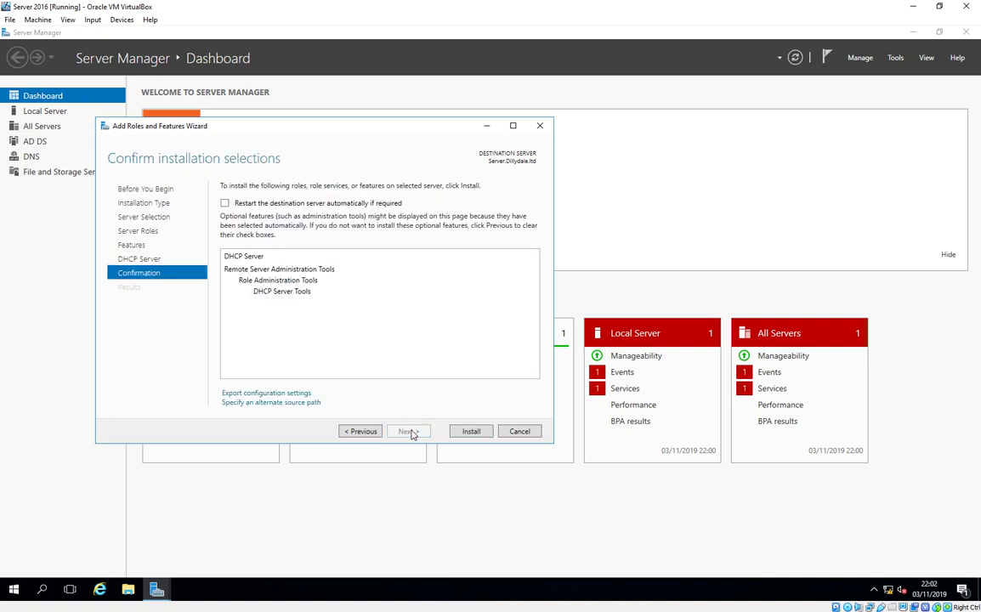
left_click(455, 436)
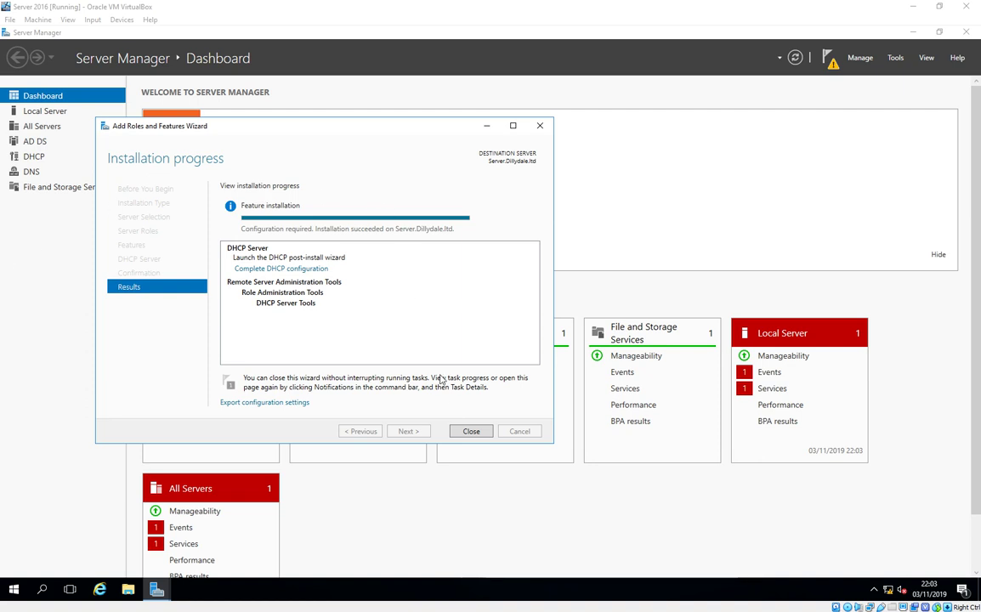
left_click(475, 434)
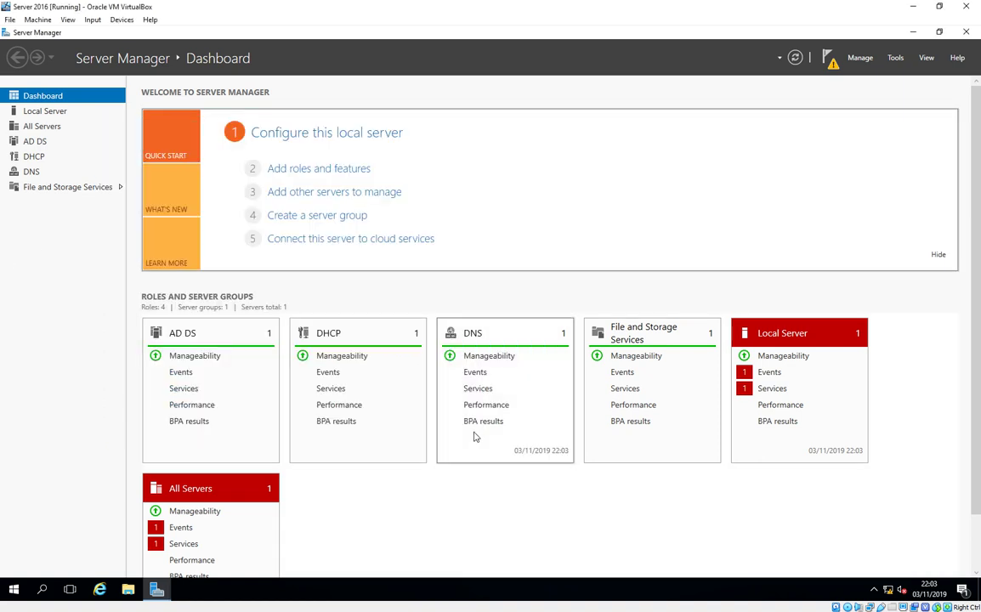
Step: Open the DHCP console from the Windows Administrative Tools and maximize its window
left_click(831, 68)
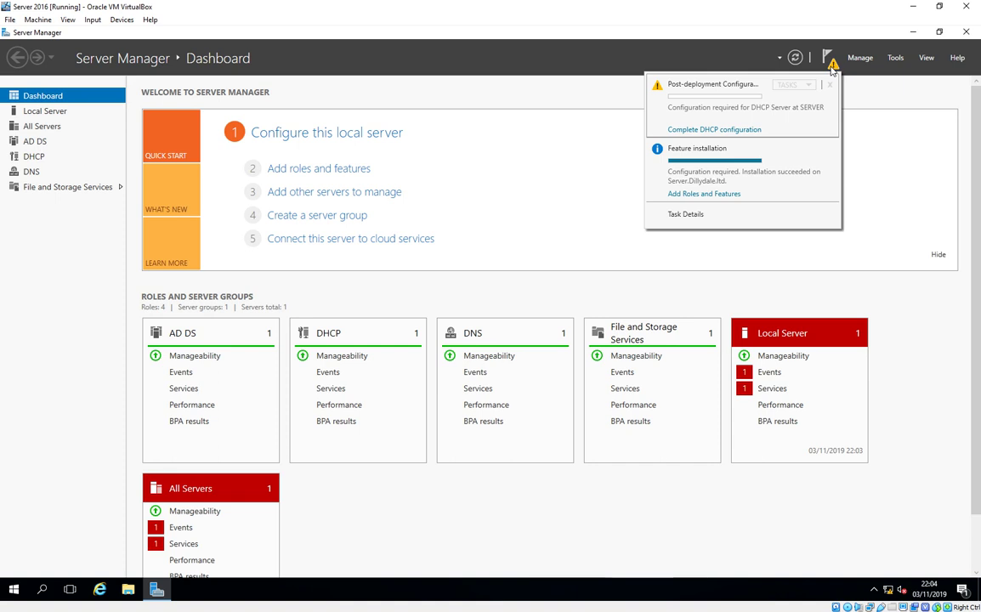
left_click(14, 590)
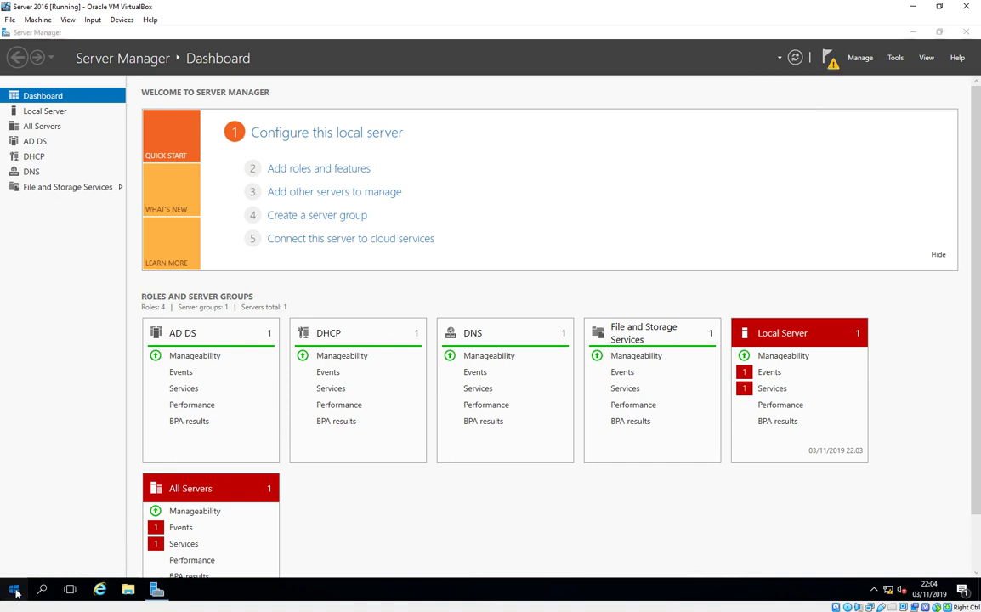
left_click(14, 591)
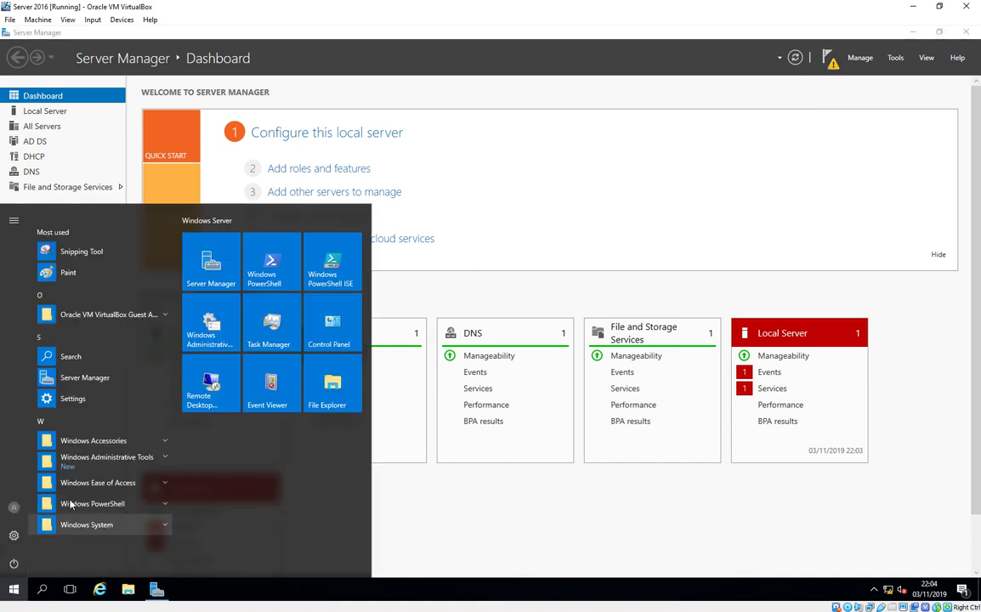
left_click(91, 459)
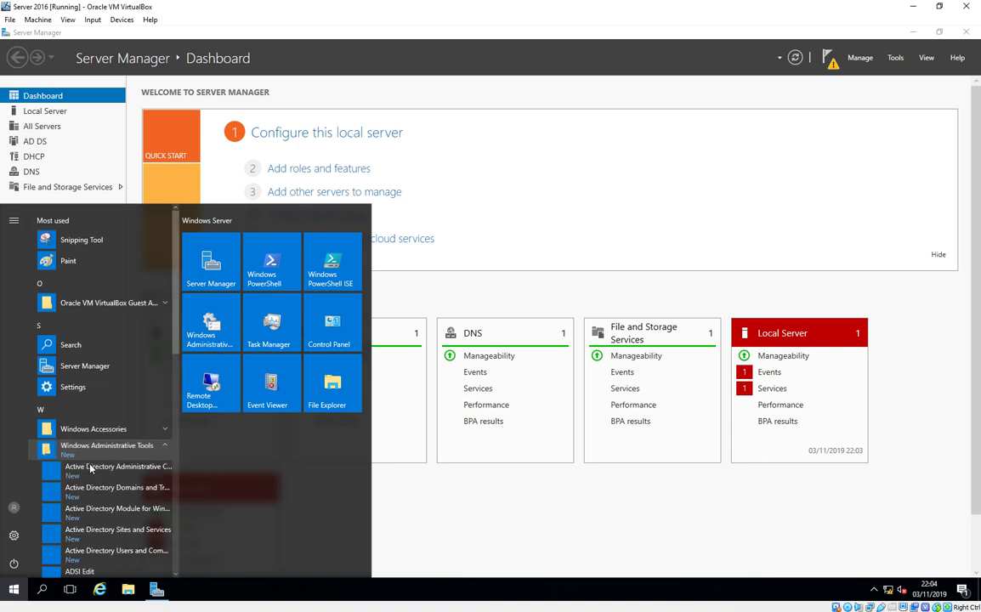
scroll(91, 468, "down", 2)
scroll(91, 469, "down", 3)
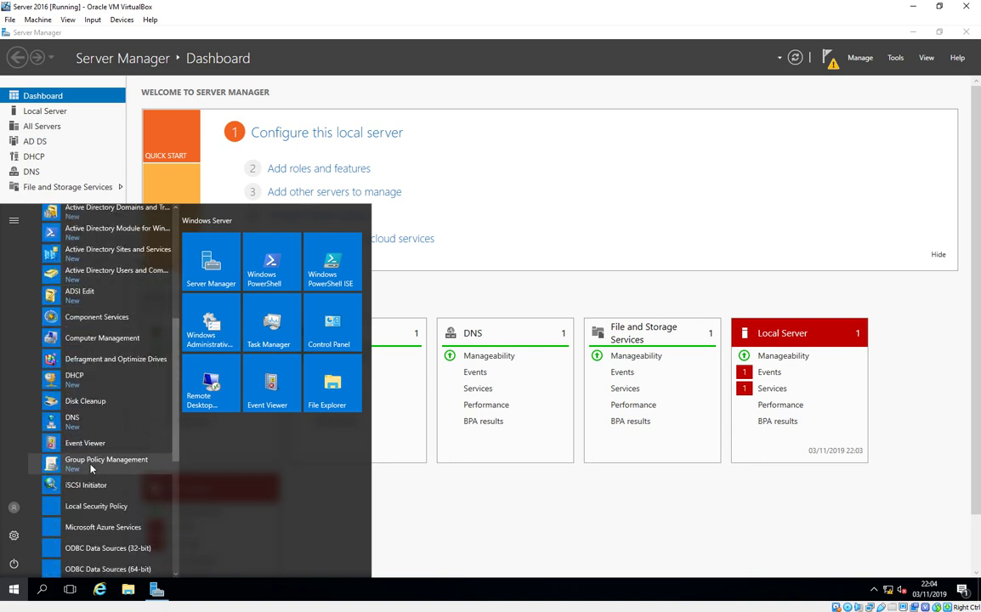
left_click(81, 385)
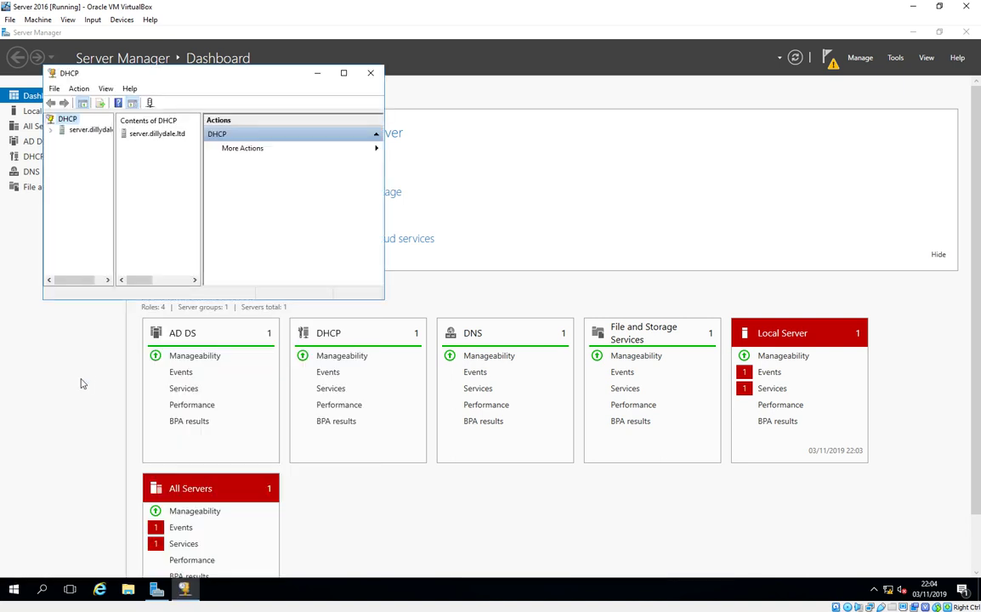
left_click(343, 74)
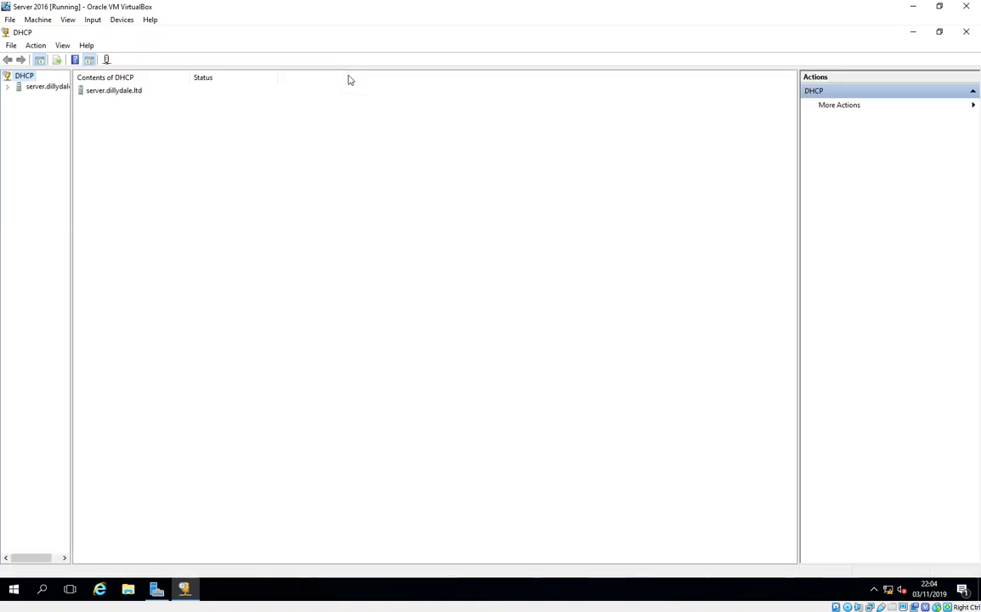
Step: Widen the console tree and authorize the DHCP server server.dillydale.ltd in the directory
left_click_drag(70, 214, 208, 225)
left_click(62, 90)
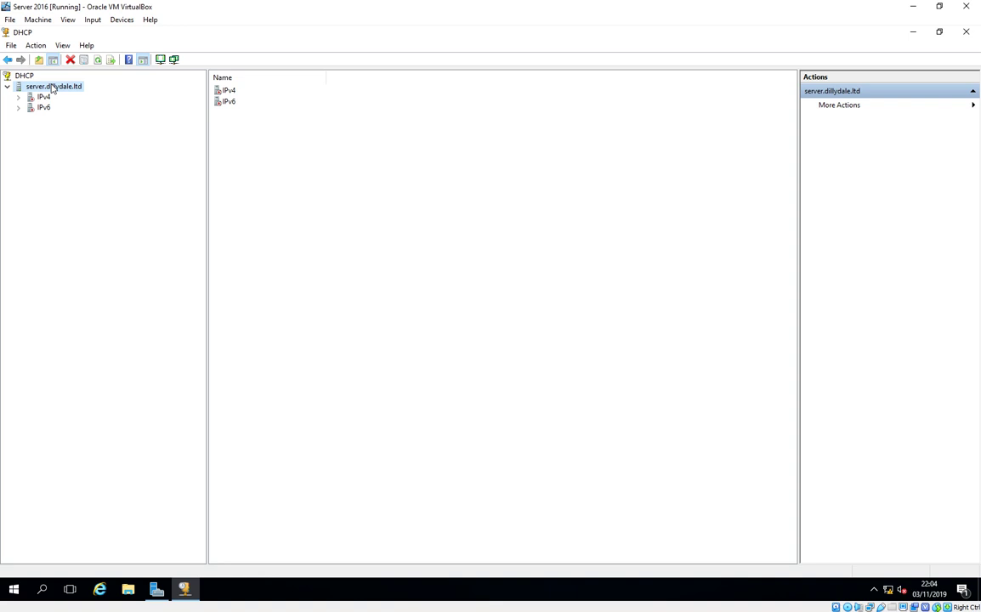
right_click(52, 89)
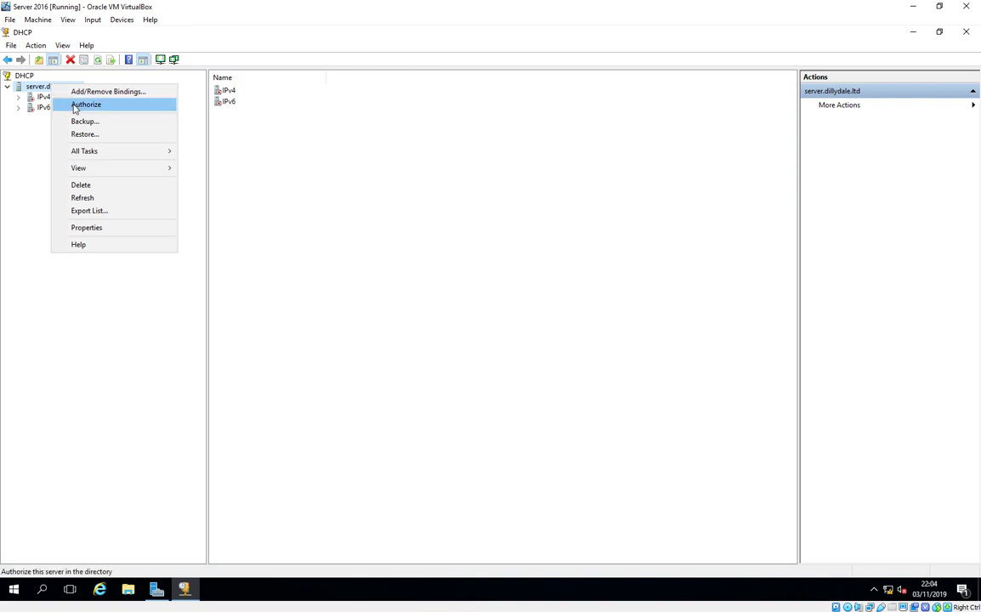
left_click(85, 104)
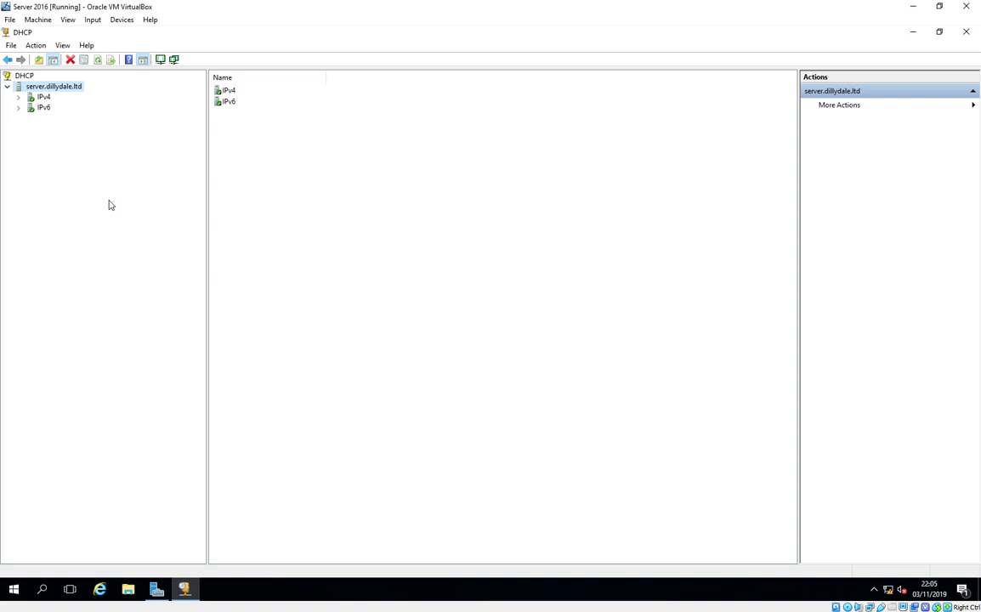
Step: Create a new scope under IPv4 and enter the scope's name, leaving the description blank
left_click(44, 98)
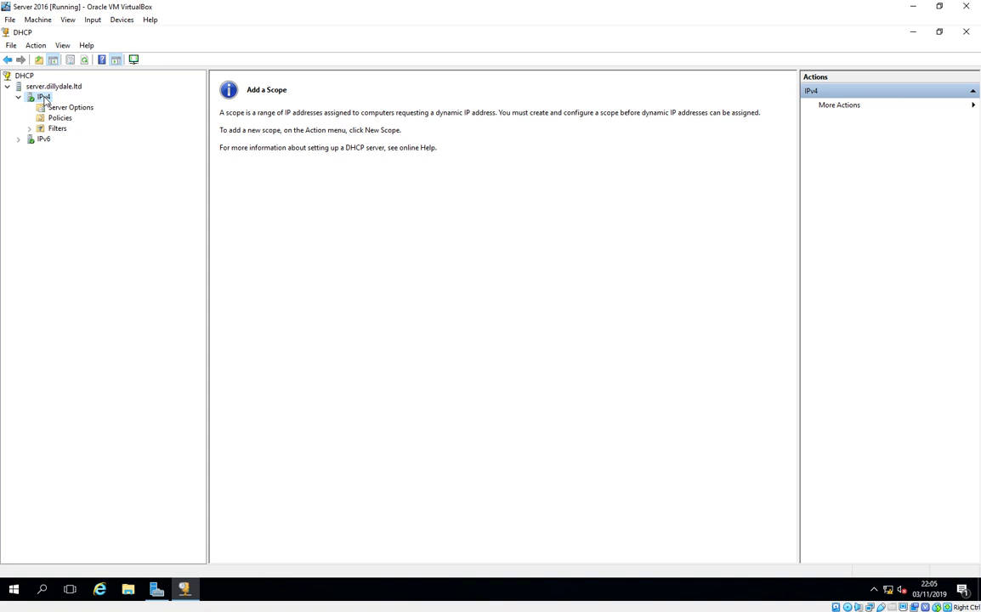
right_click(44, 99)
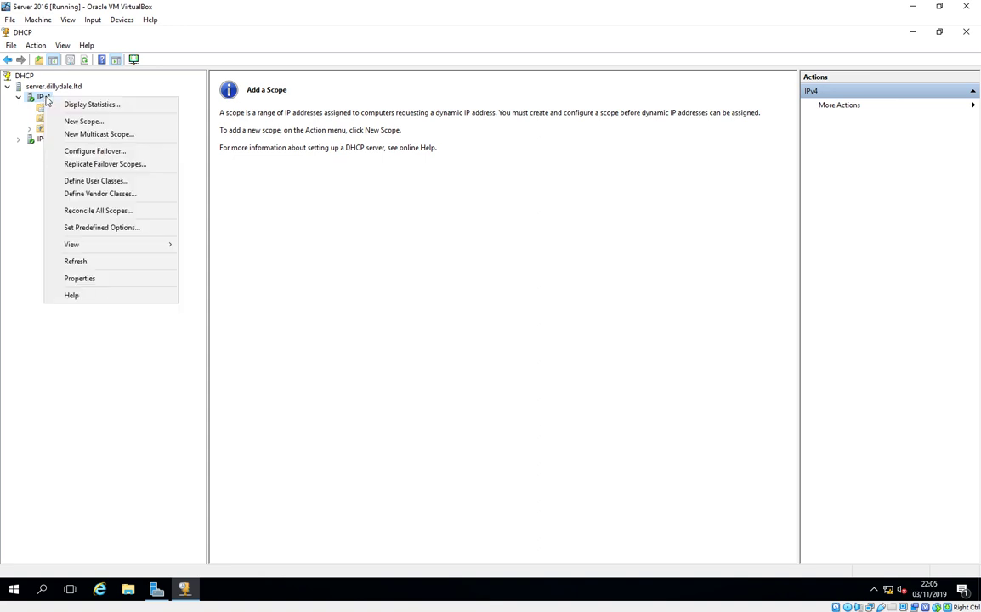
left_click(67, 121)
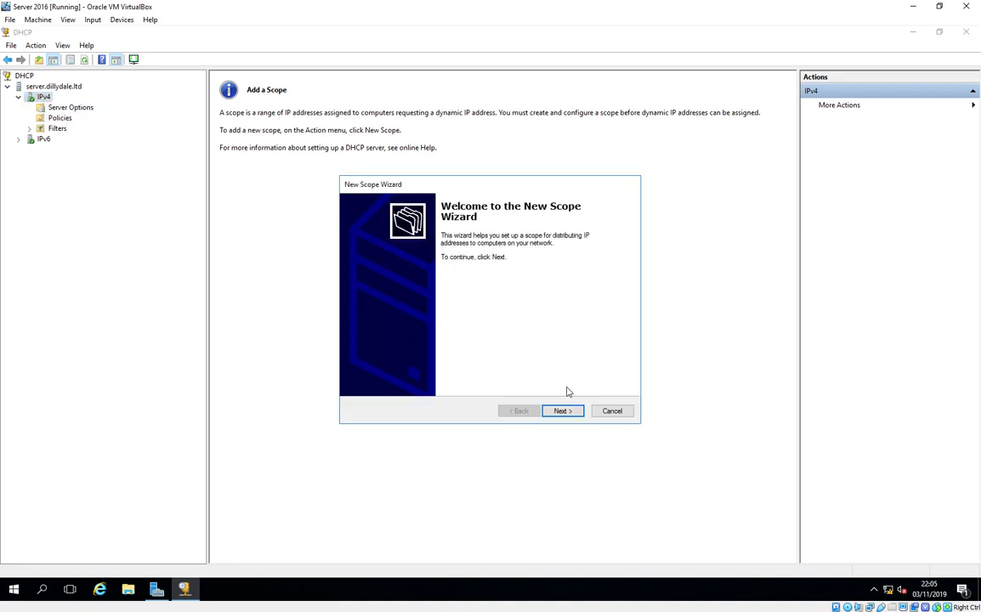
left_click(563, 411)
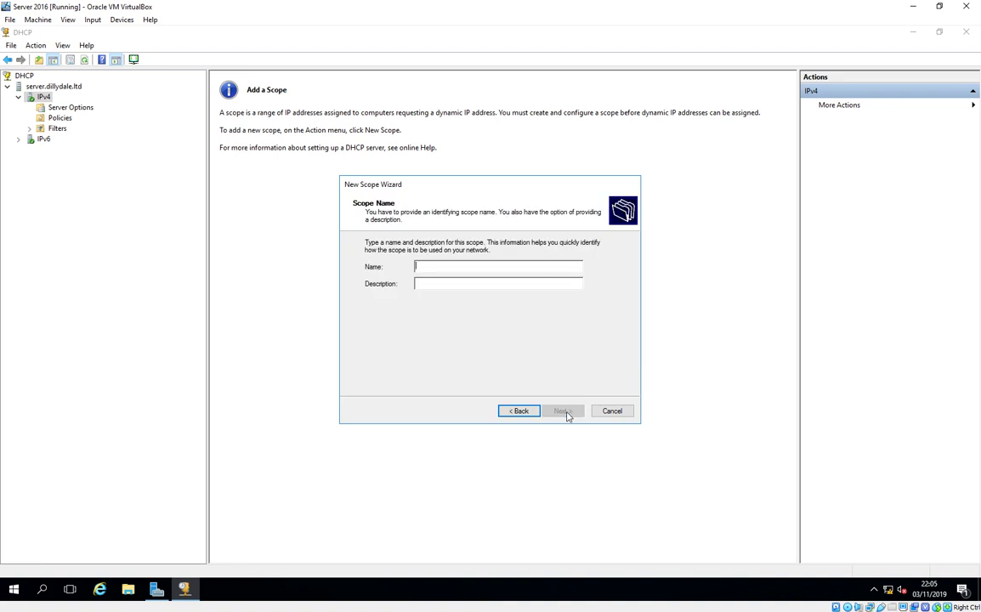
type("Perry")
left_click(563, 411)
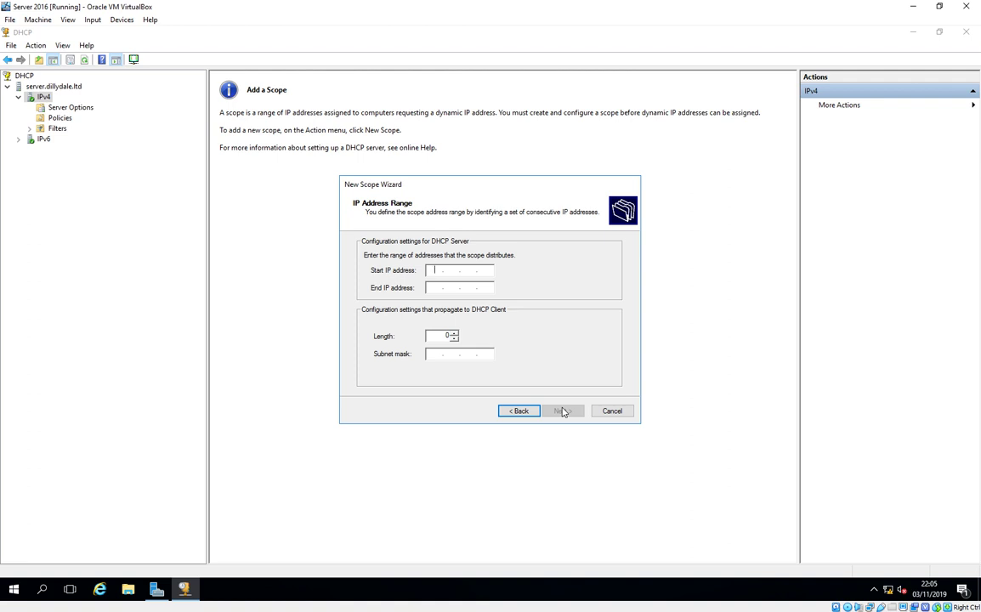
Step: Set the scope's address range to 10.1.1.2 through 10.1.2.1 with a subnet mask length of 16
type("10.1.1.2")
left_click(437, 289)
type("10.1.2.1")
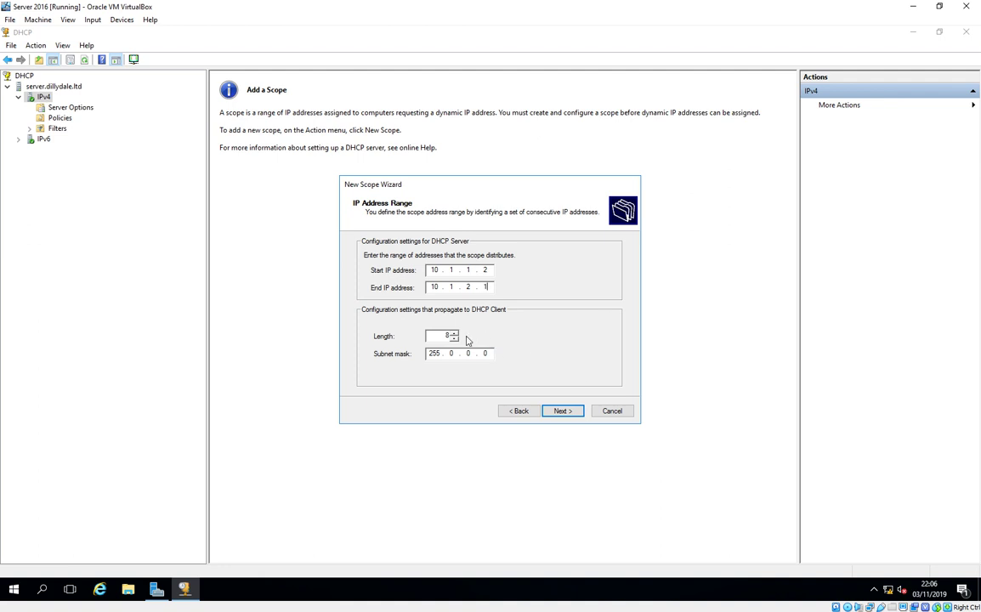
key("Tab")
type("16")
left_click(561, 411)
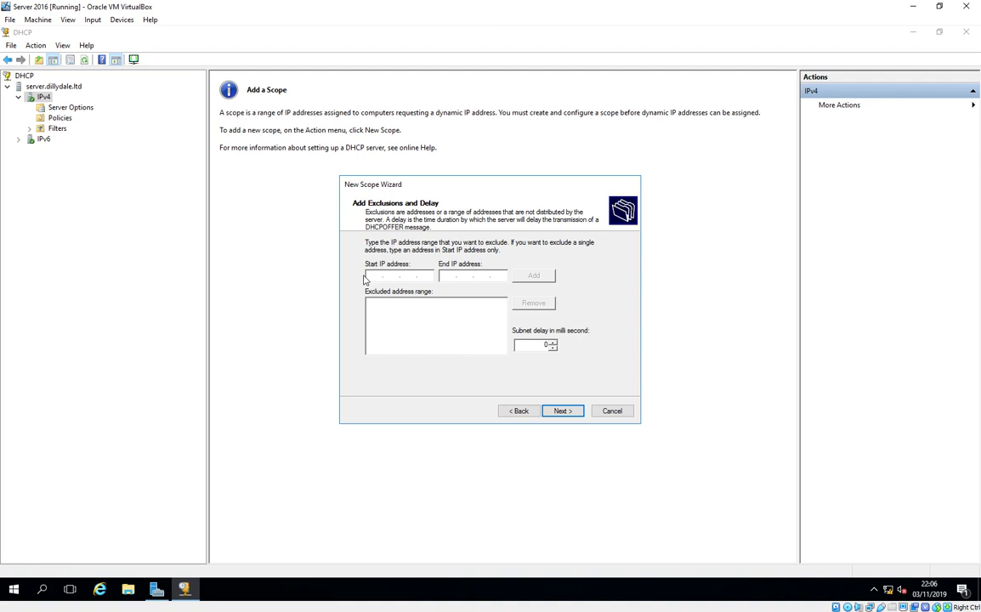
Step: Add no exclusions or delay and limit the scope's lease duration to 0 days and 6 hours
left_click(578, 416)
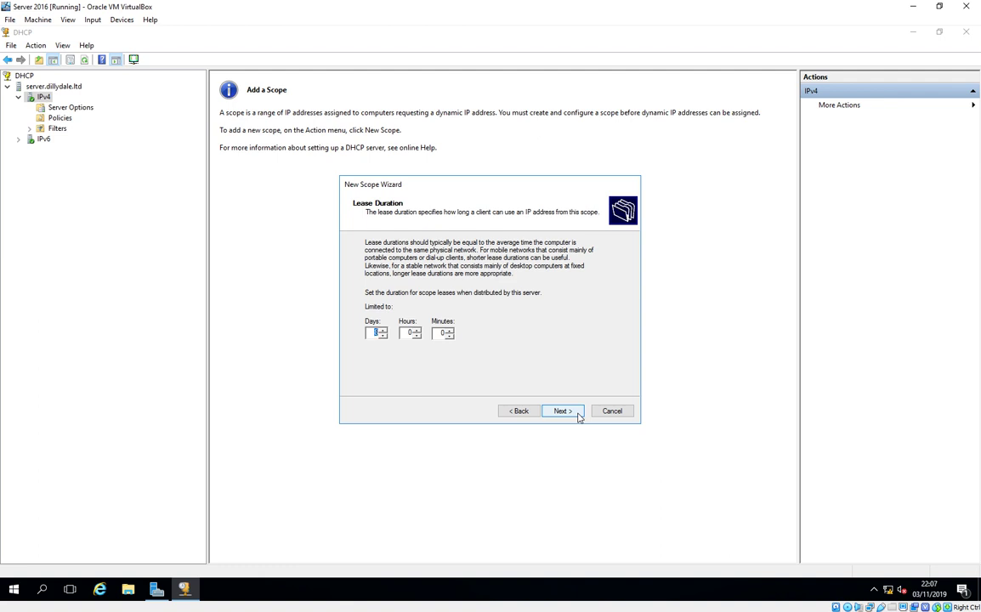
type("0")
key("Tab")
type("6")
left_click(574, 414)
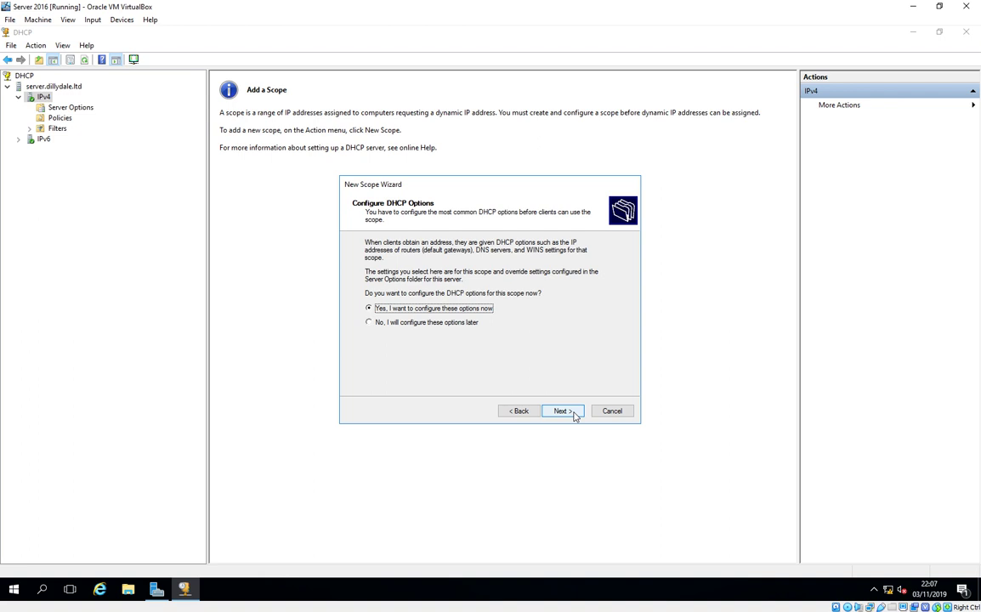
Step: Finish and activate the scope with the default domain and DNS settings, without a router or WINS server, and expand it in the tree
left_click(575, 414)
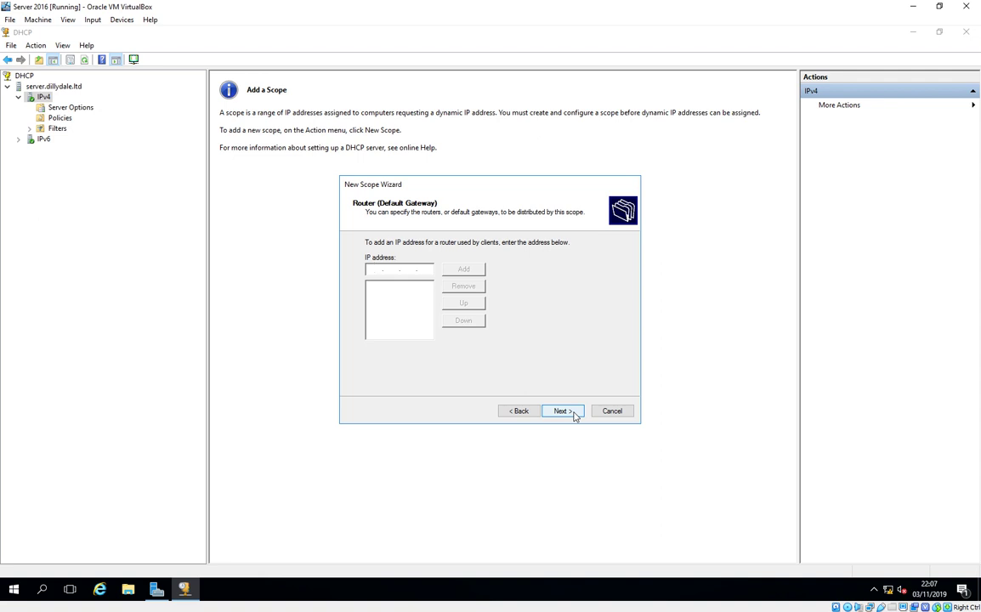
left_click(562, 410)
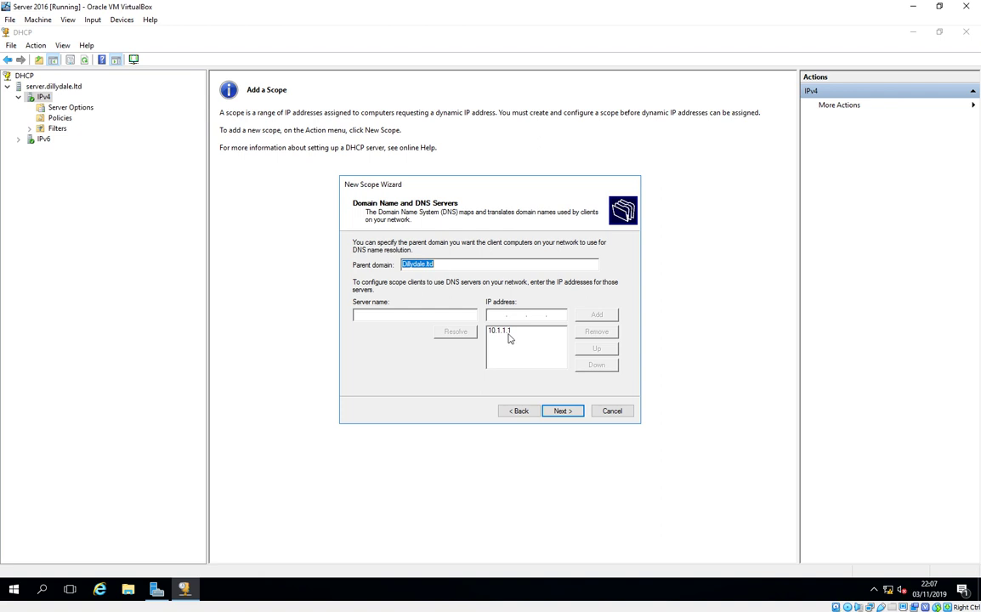
left_click(568, 412)
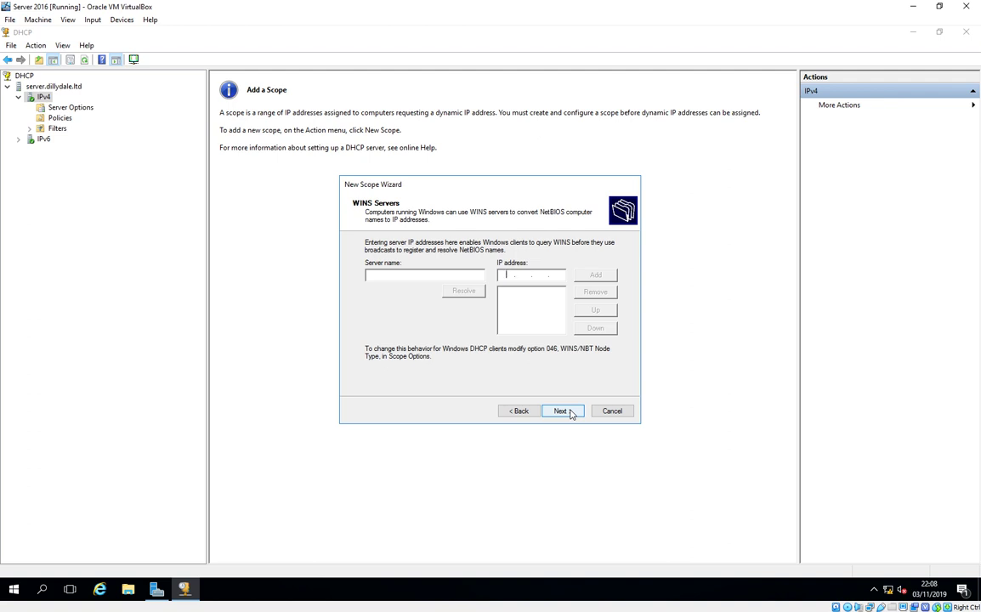
left_click(562, 410)
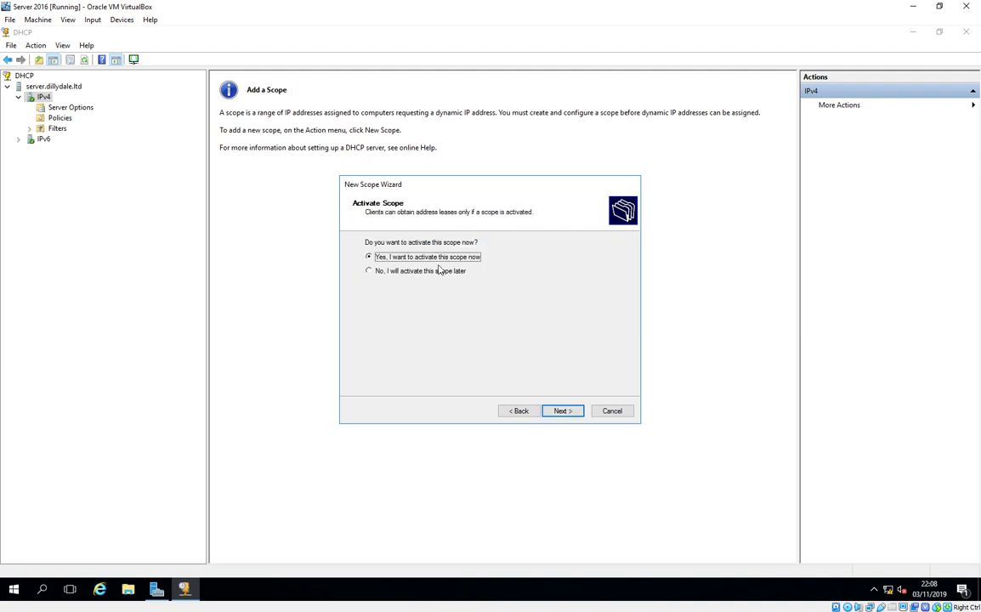
left_click(572, 413)
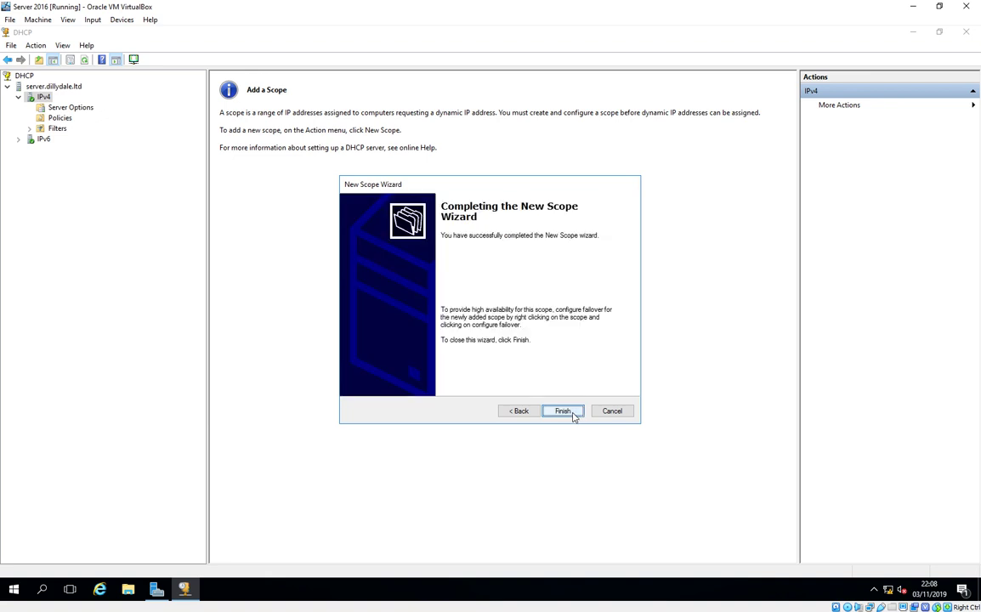
left_click(564, 411)
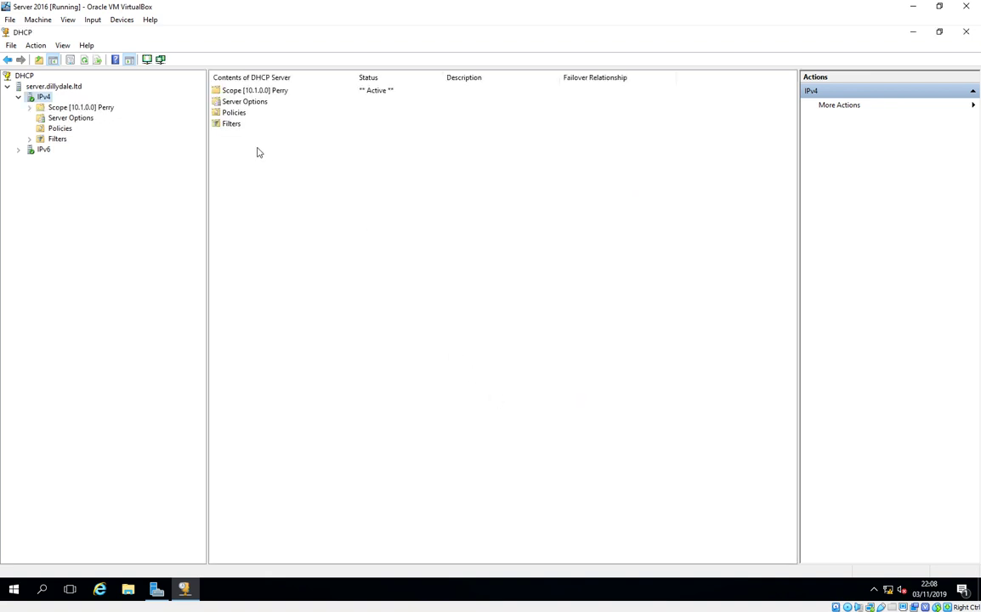
double_click(105, 107)
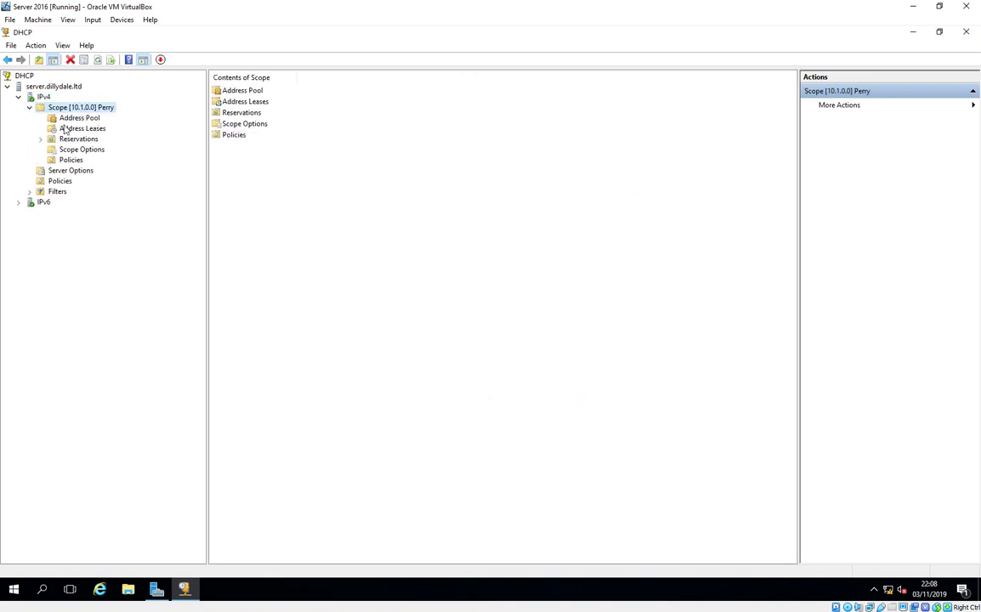
Step: Review the new scope's address pool, address leases, reservations and scope options
left_click(97, 117)
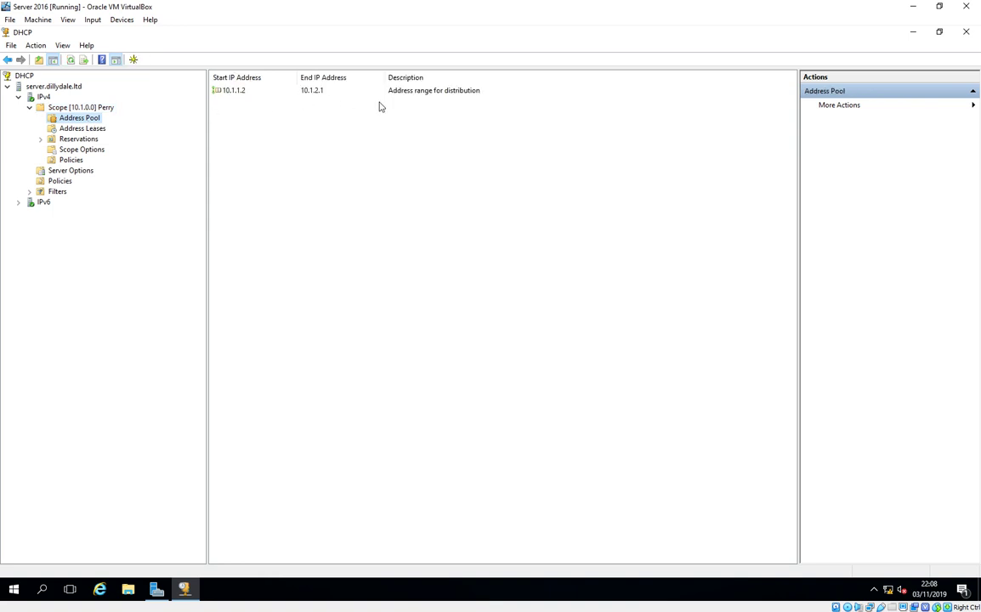
left_click(99, 129)
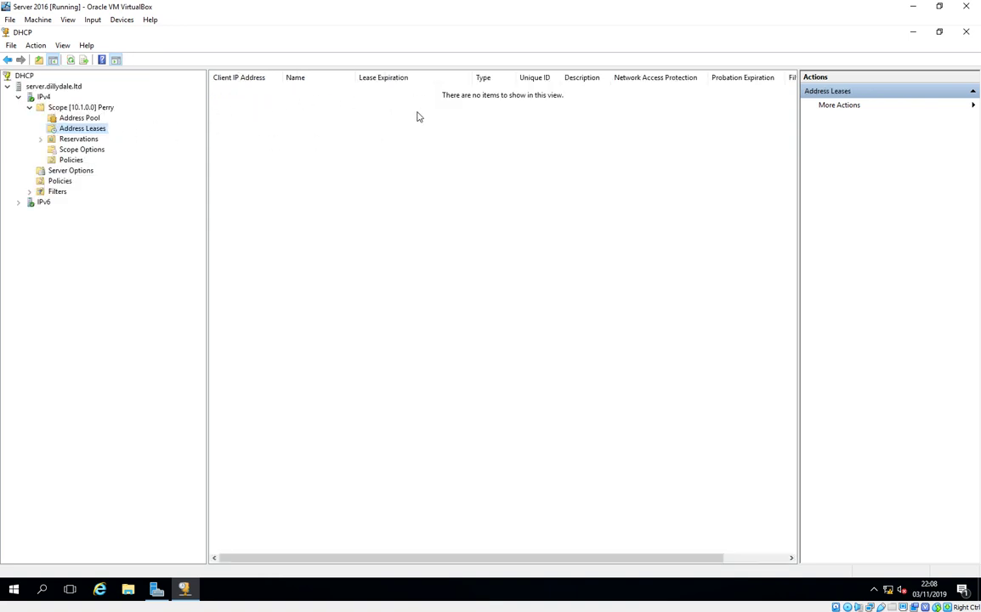
left_click(94, 141)
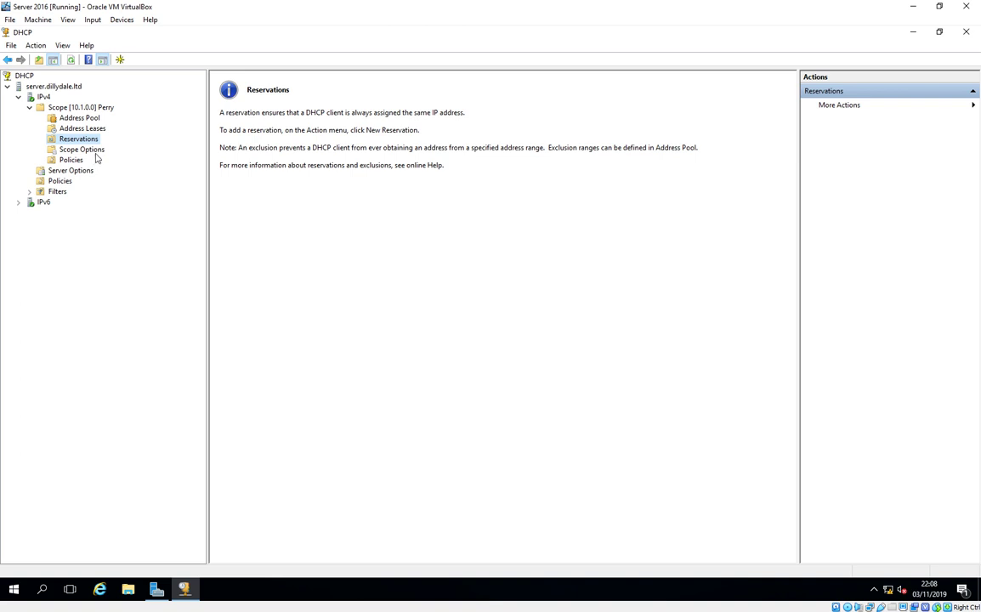
left_click(95, 152)
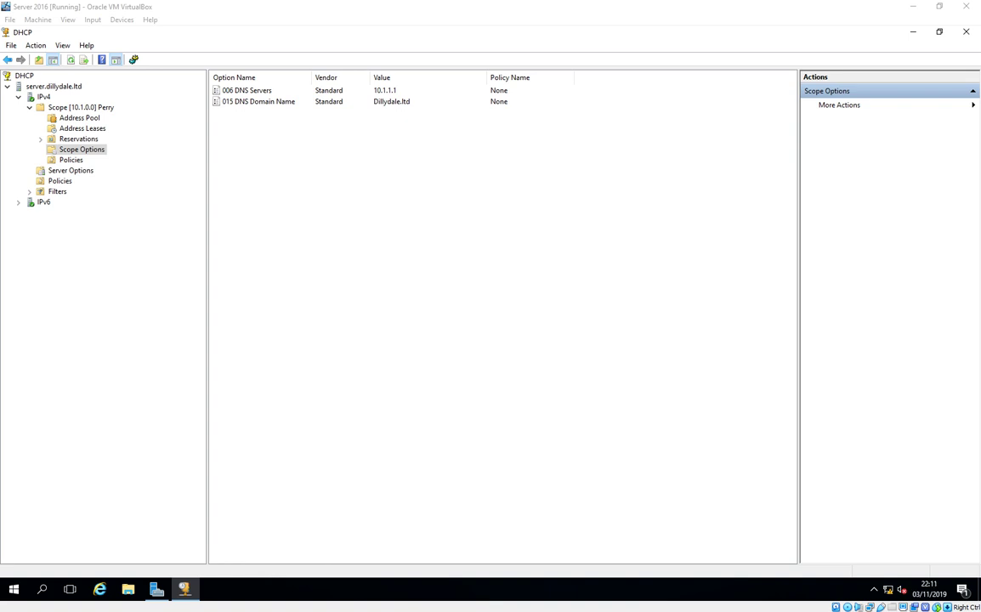
Step: Start a new reservation in the scope, named Laptop, with the IP address 10.1.1.200
left_click(93, 142)
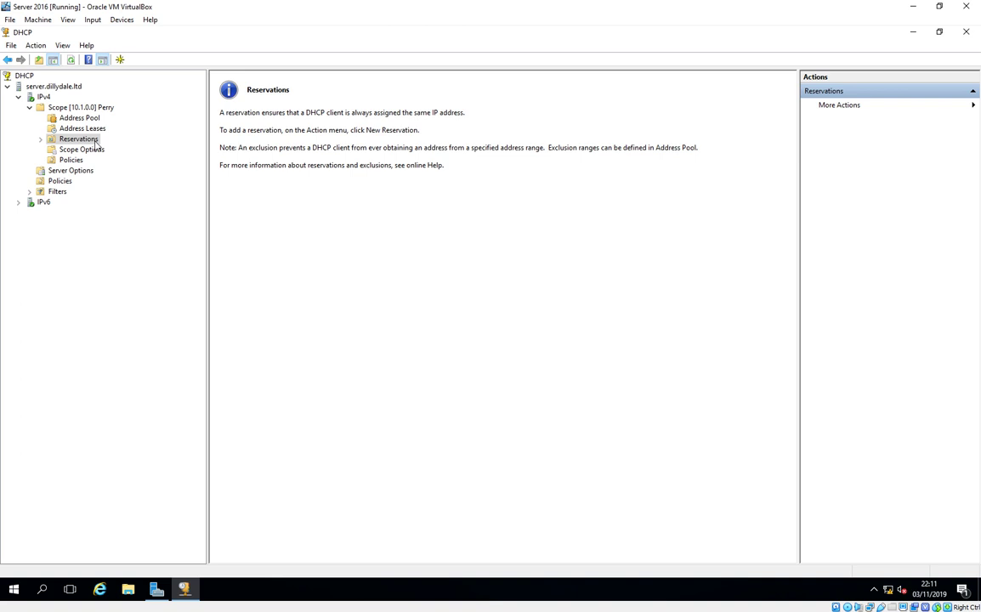
right_click(95, 146)
left_click(119, 148)
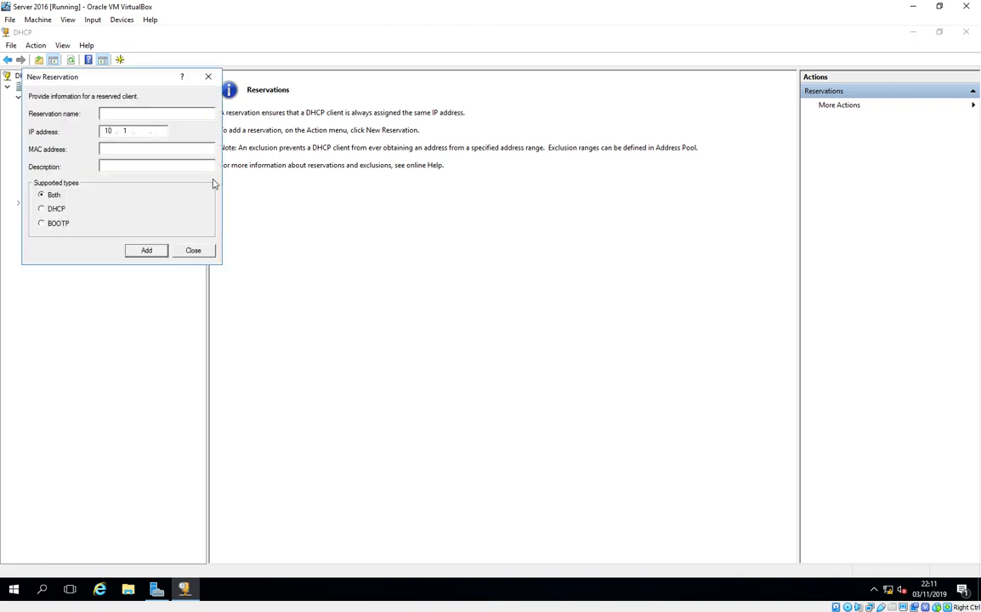
type("Laptop")
key("Tab")
type("10")
type("1")
type("200")
type("12")
type("34")
type("56")
type("7990")
type("a")
type("b")
left_click(124, 166)
type("Laptop res")
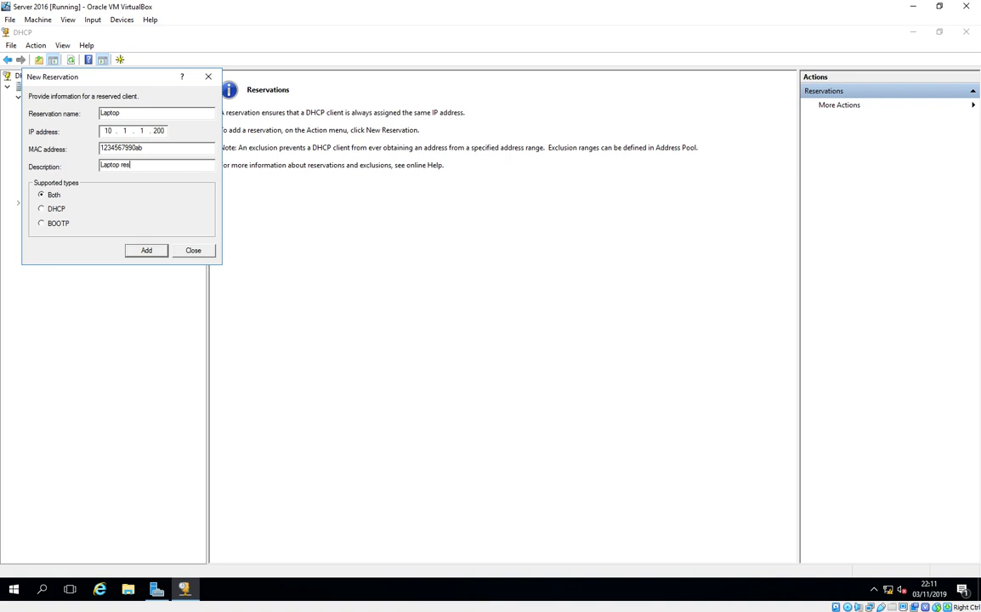
type("ervation")
key("Tab")
left_click(136, 251)
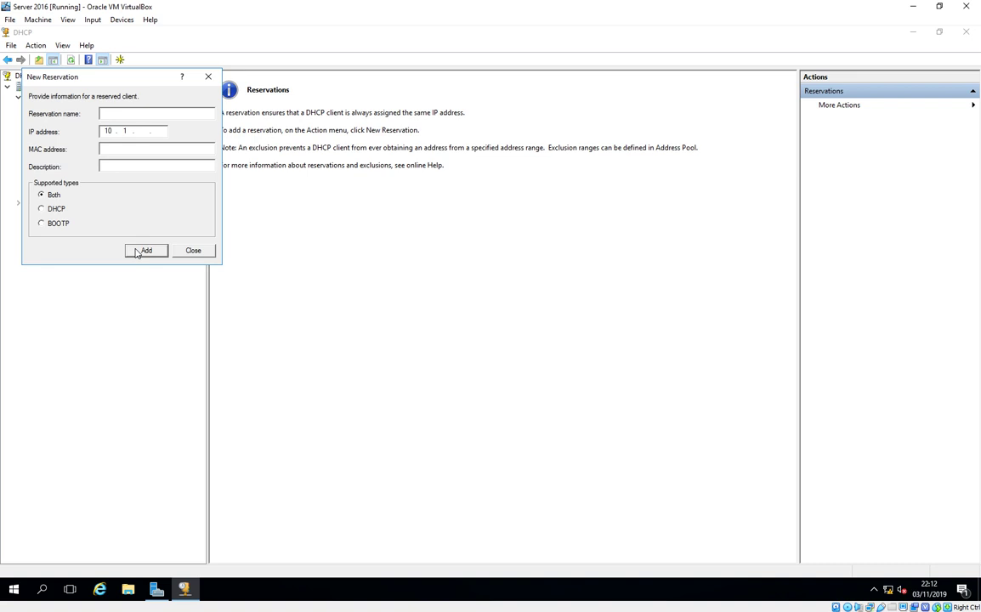
left_click(193, 249)
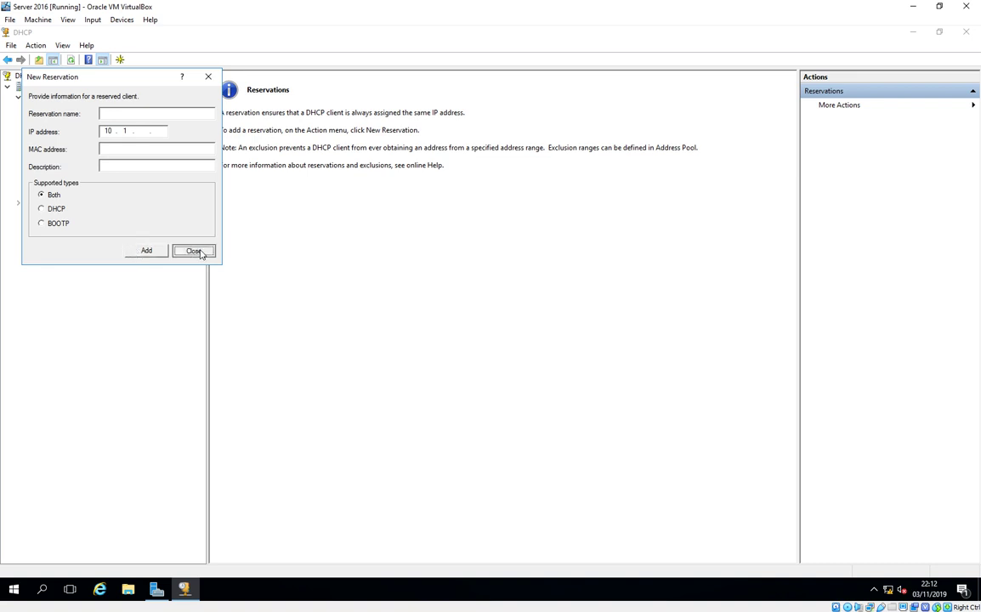
Step: Inspect the Laptop reservation's options and its entry among the scope's address leases
left_click(252, 95)
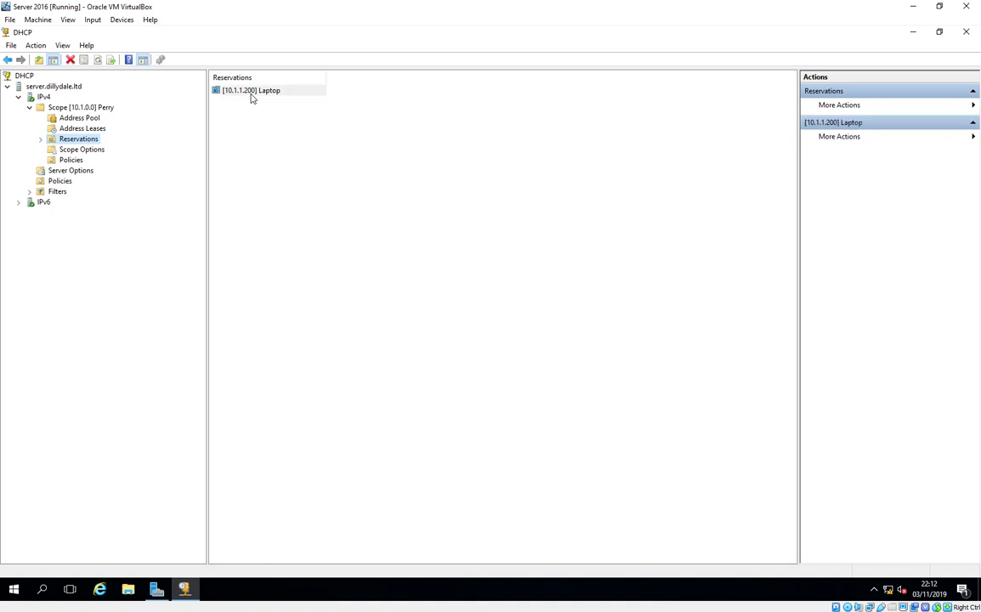
double_click(252, 99)
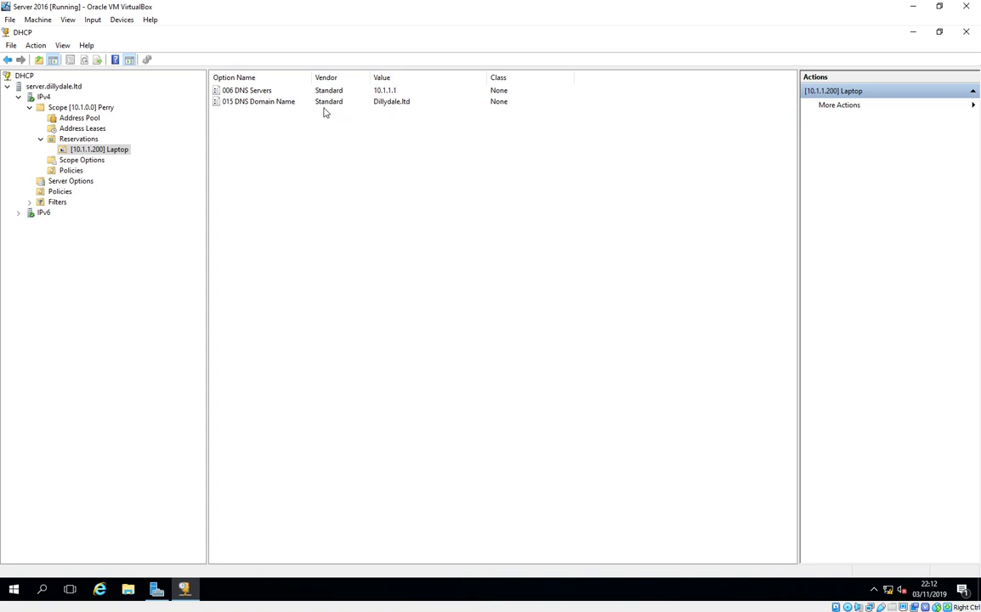
left_click(85, 126)
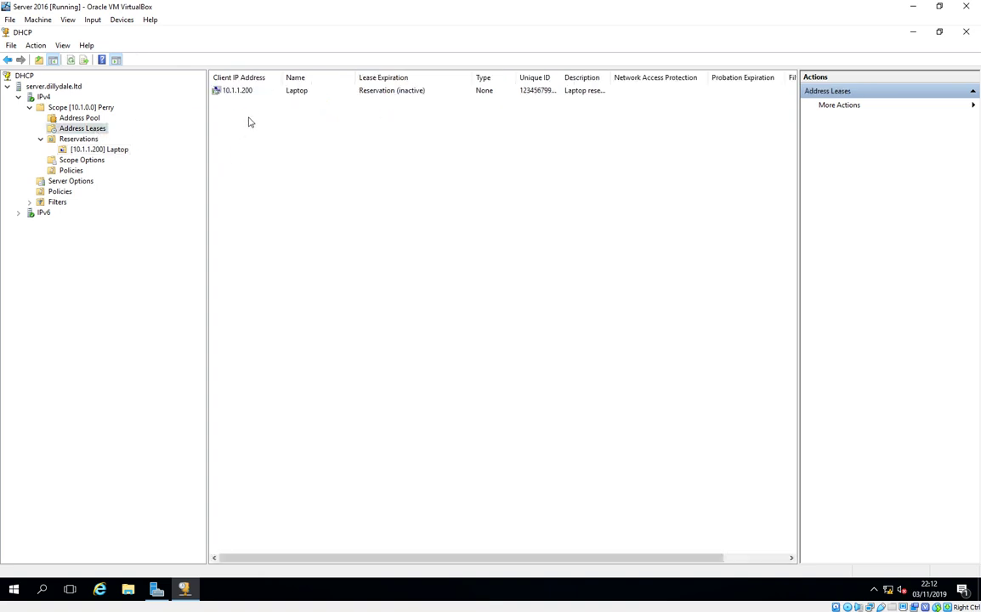